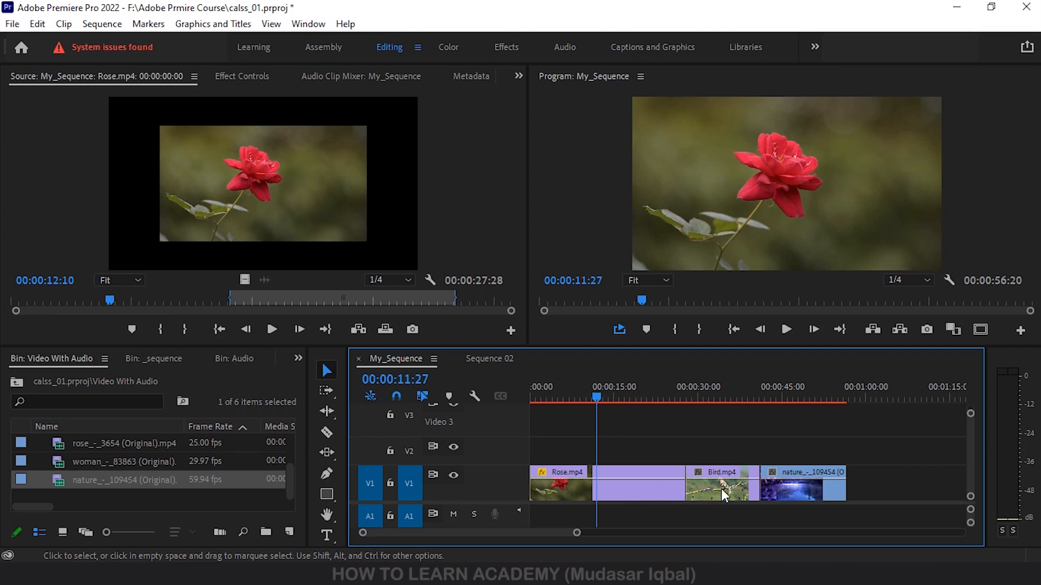
# Scrub the sequence from the Rose.mp4 clip to the nature clip to preview the footage.
pyautogui.click(614, 488)
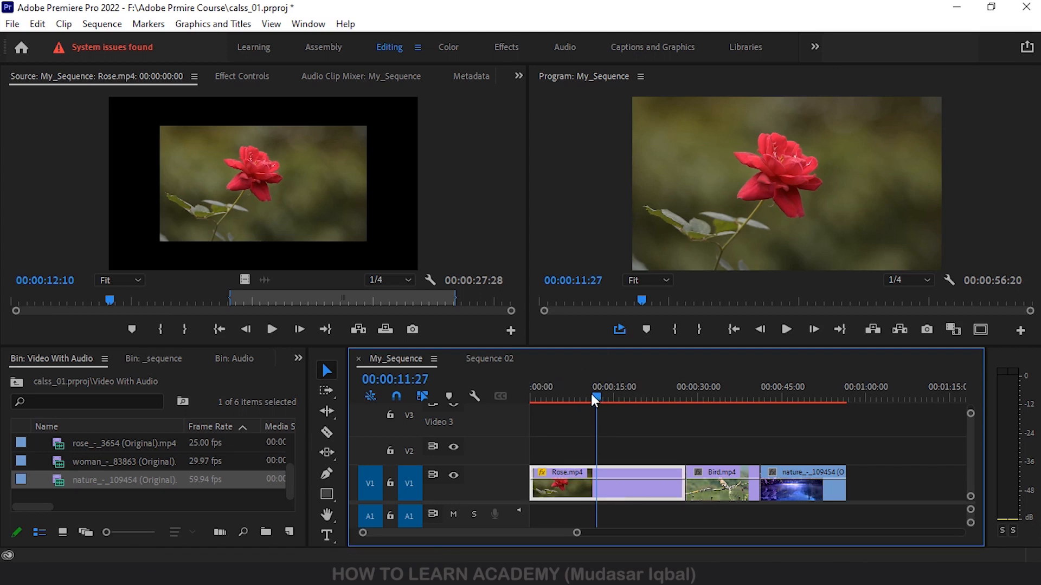
pyautogui.moveTo(592, 395); pyautogui.dragTo(787, 412)
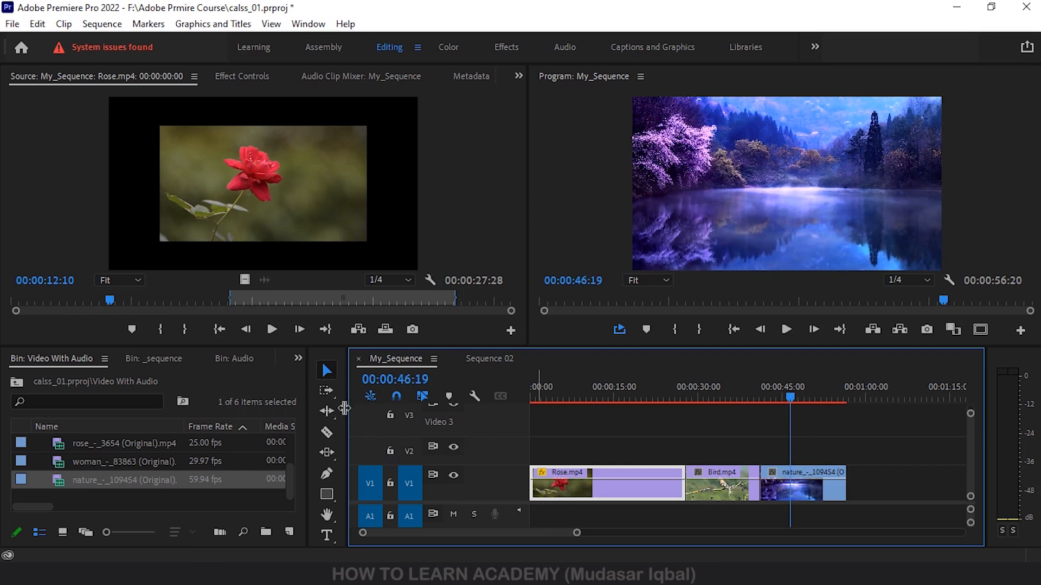
pyautogui.click(328, 411)
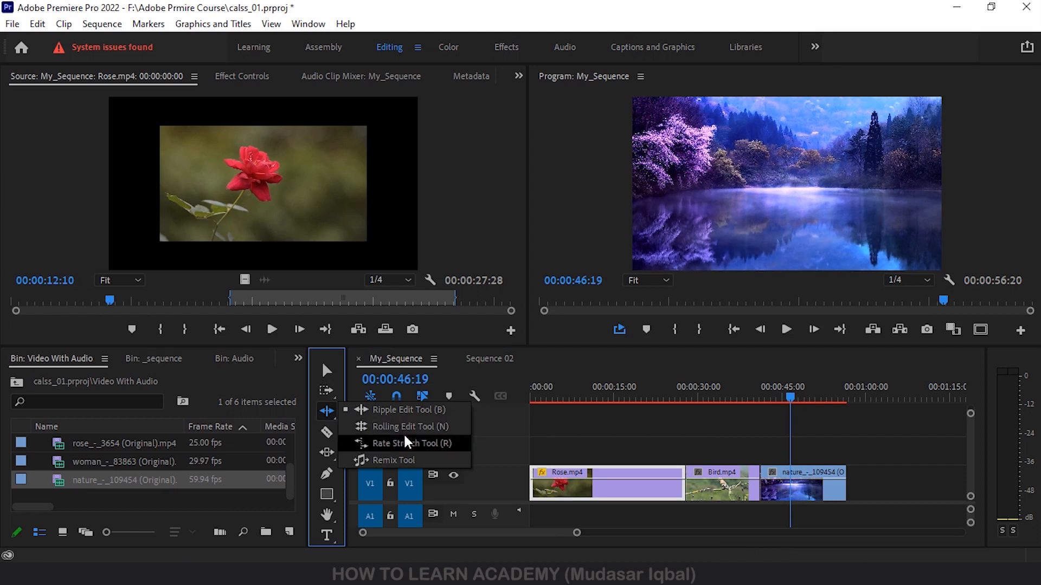
pyautogui.click(327, 371)
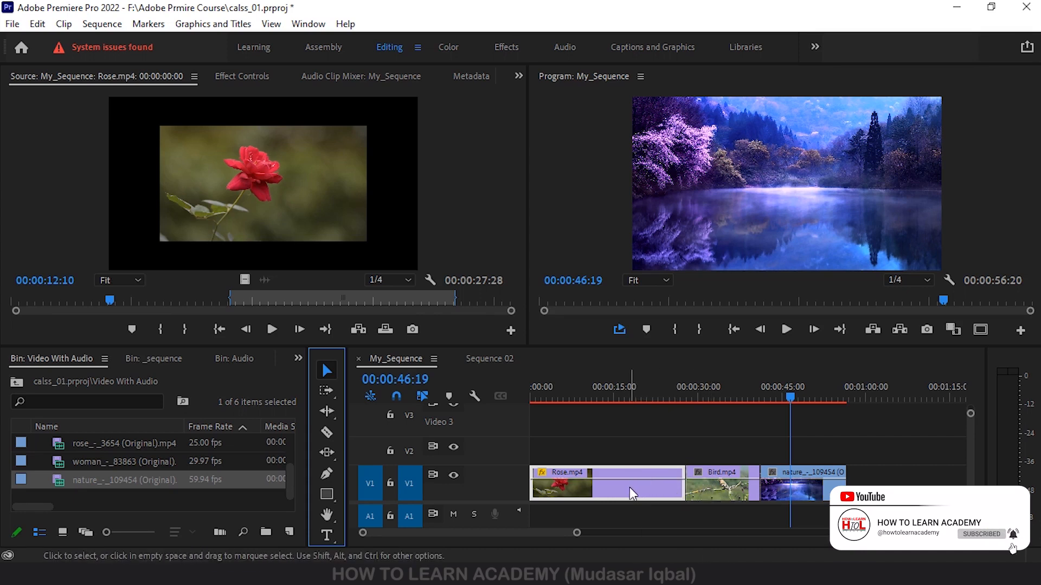
pyautogui.moveTo(627, 486)
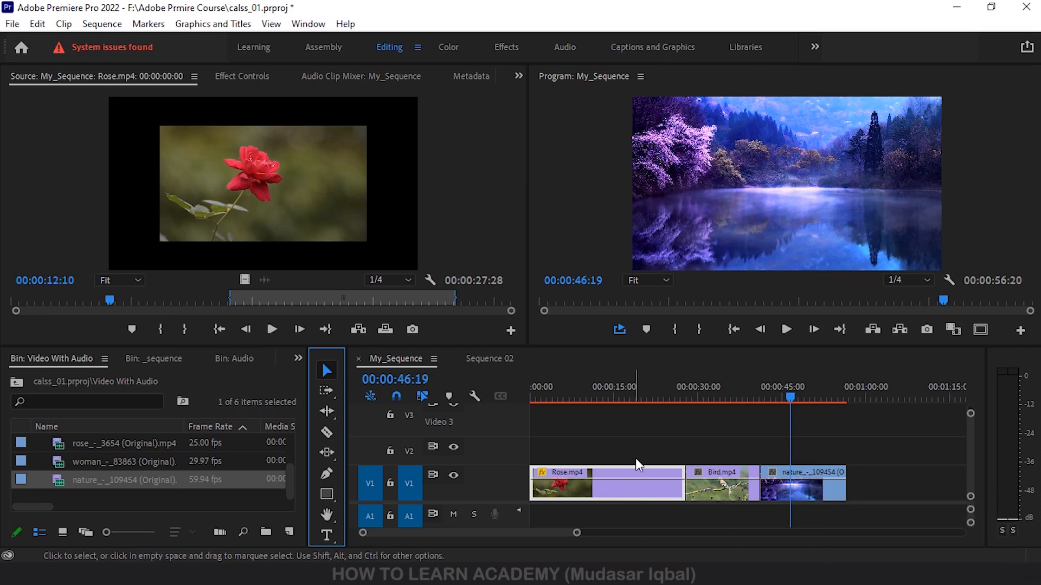
pyautogui.click(675, 446)
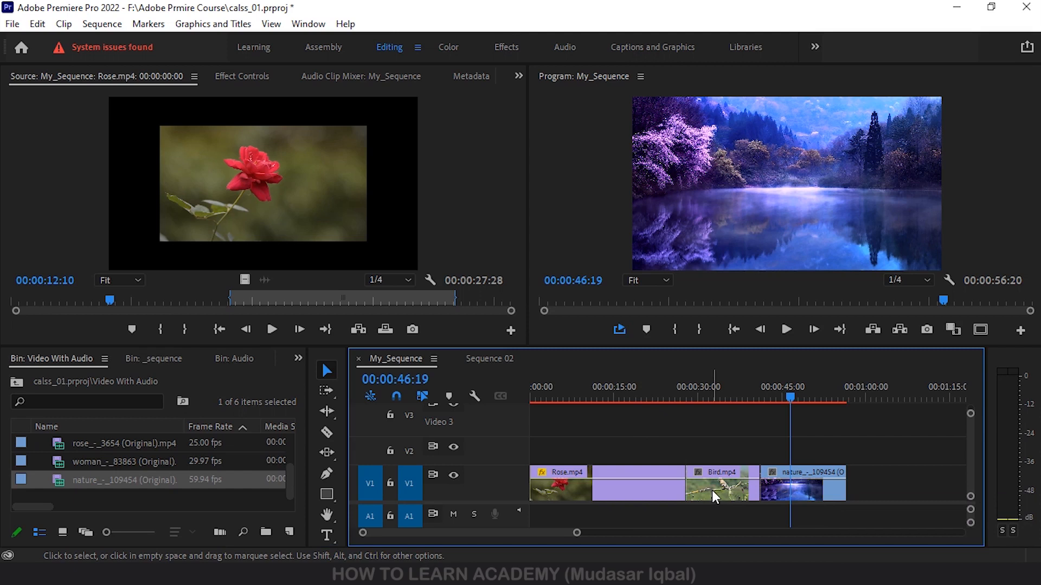
pyautogui.click(327, 453)
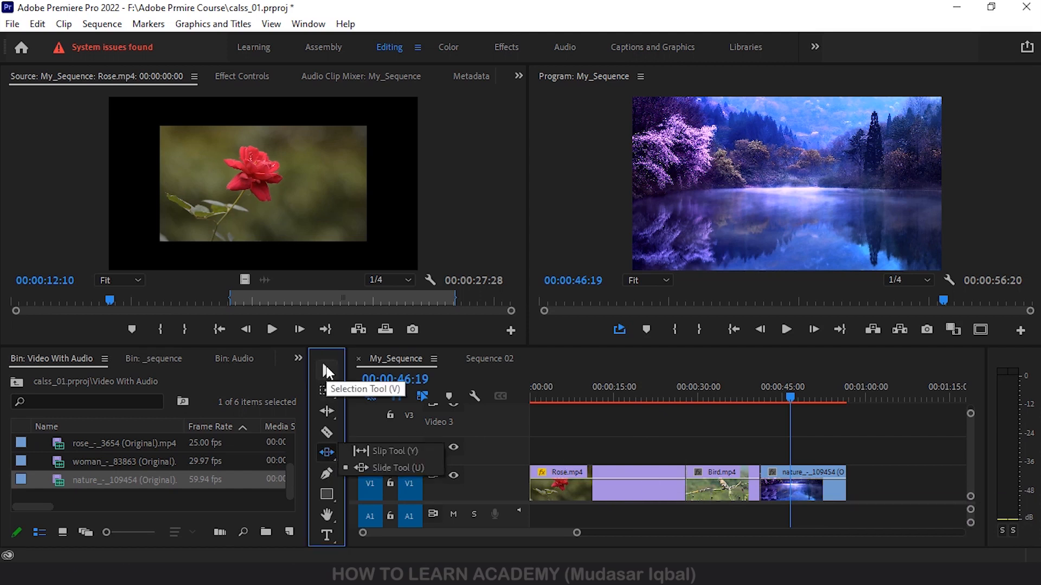
pyautogui.click(326, 373)
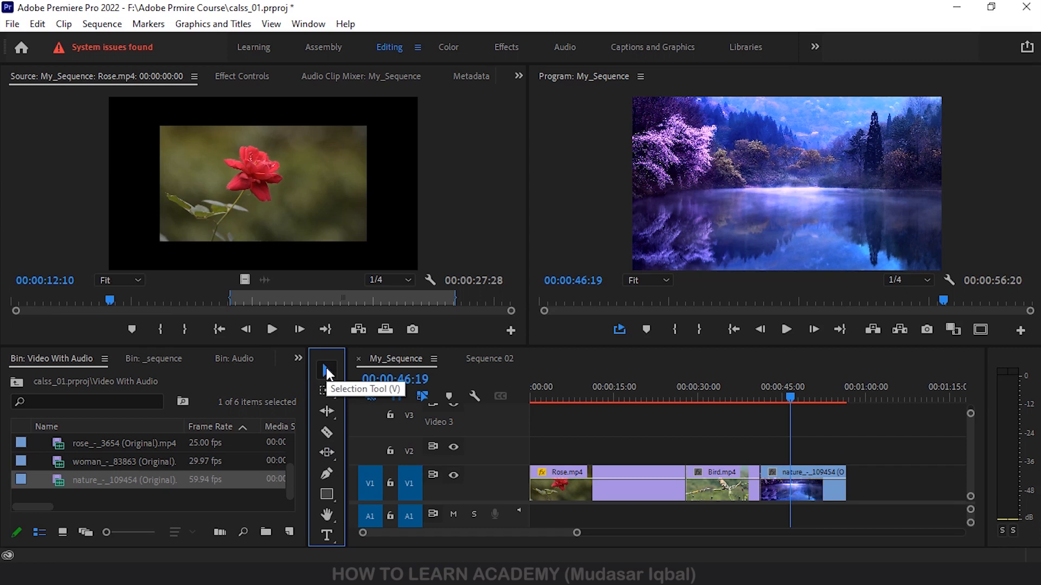
pyautogui.click(658, 449)
pyautogui.click(656, 486)
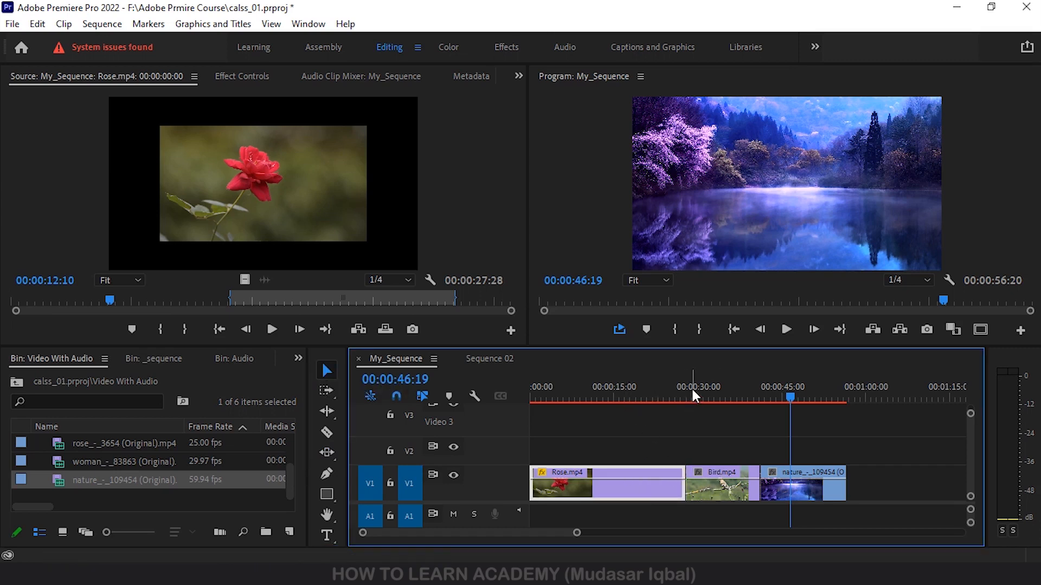
# Examine the Bird, Rose and nature clips on V1 by scrubbing the playhead and selecting each of them.
pyautogui.moveTo(694, 398); pyautogui.dragTo(717, 394)
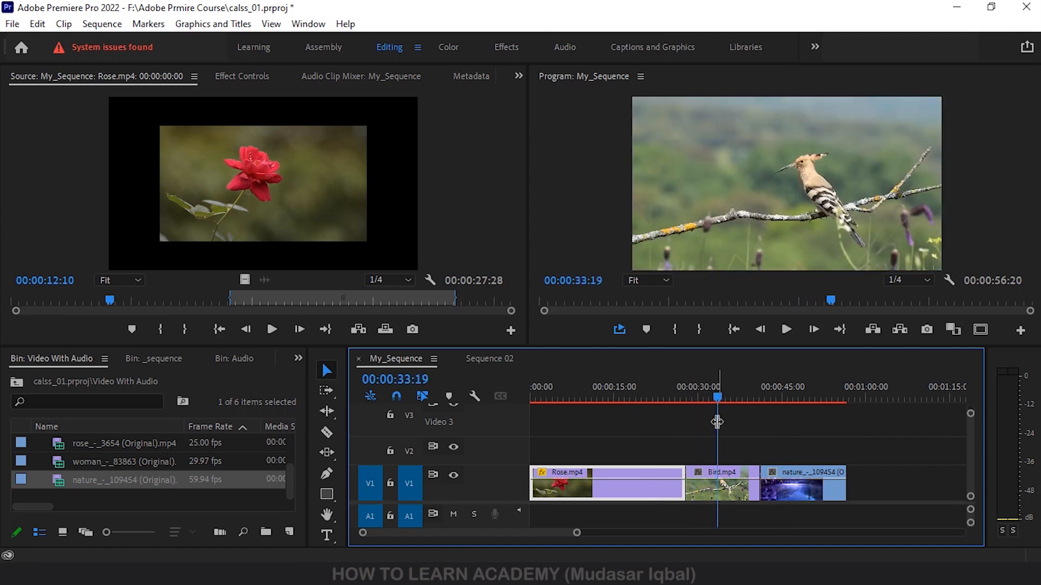
pyautogui.click(702, 488)
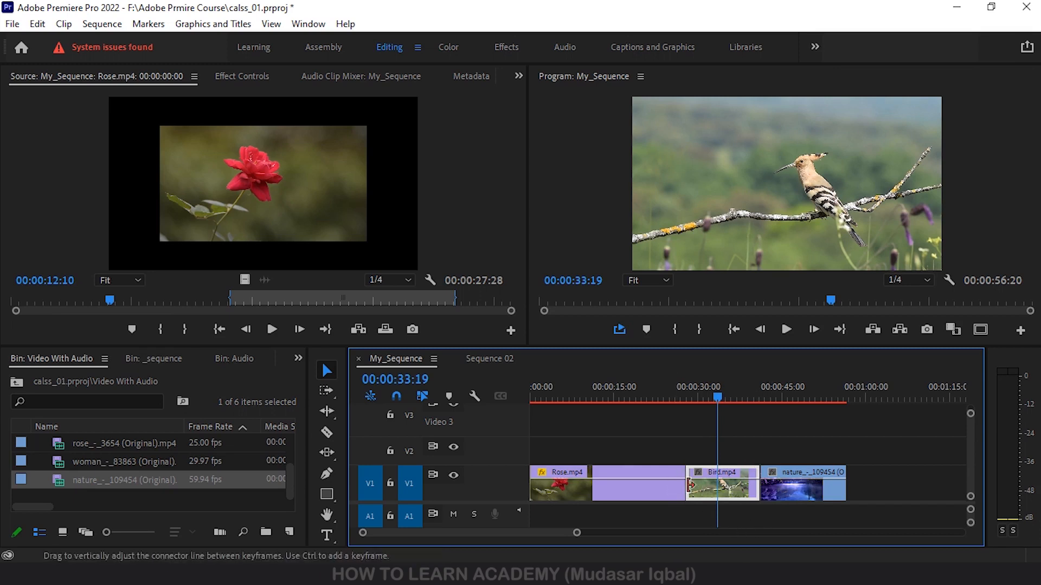
pyautogui.click(655, 488)
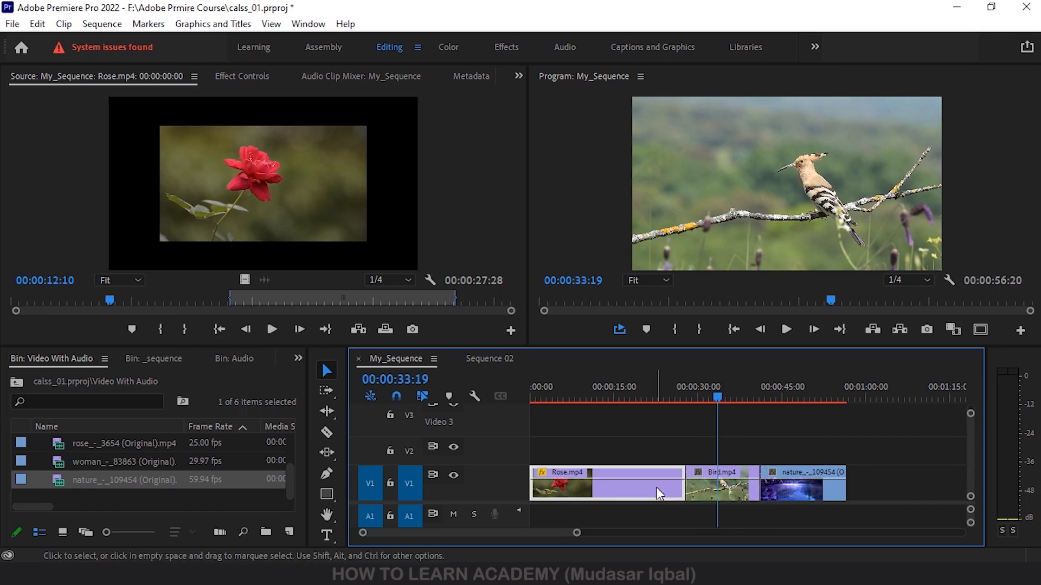
pyautogui.click(786, 485)
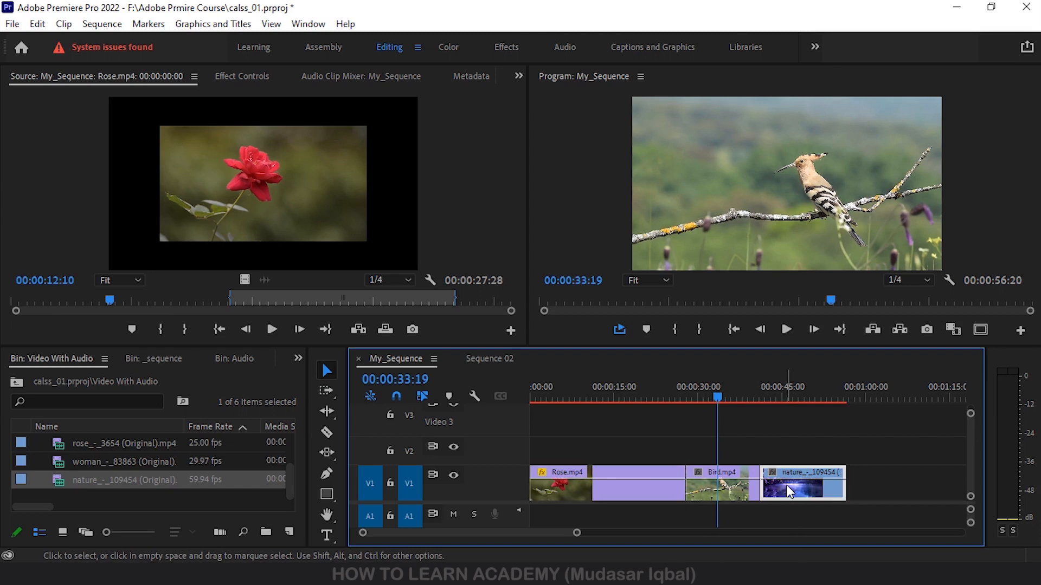
pyautogui.click(657, 382)
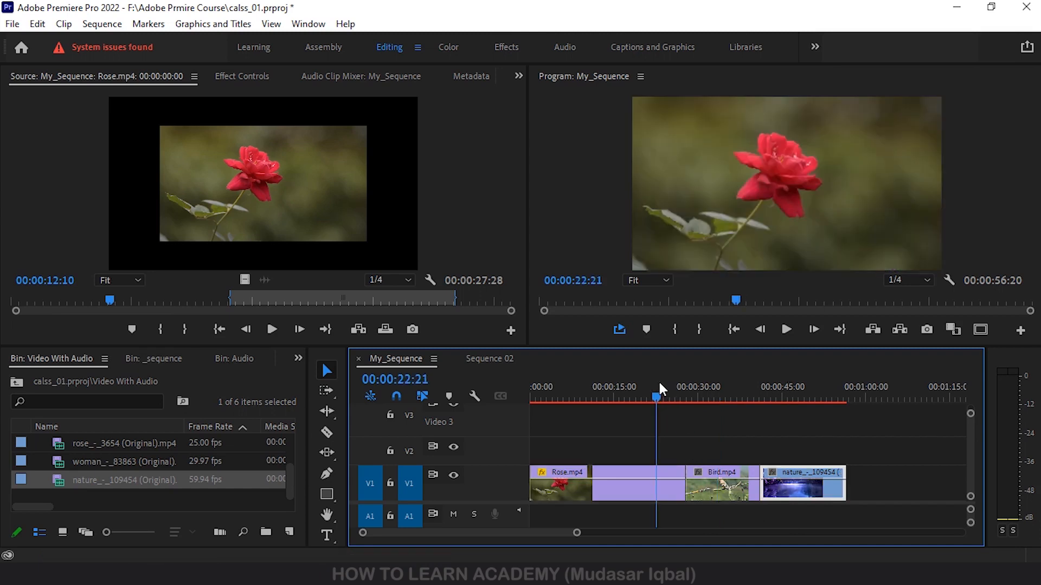
pyautogui.click(660, 383)
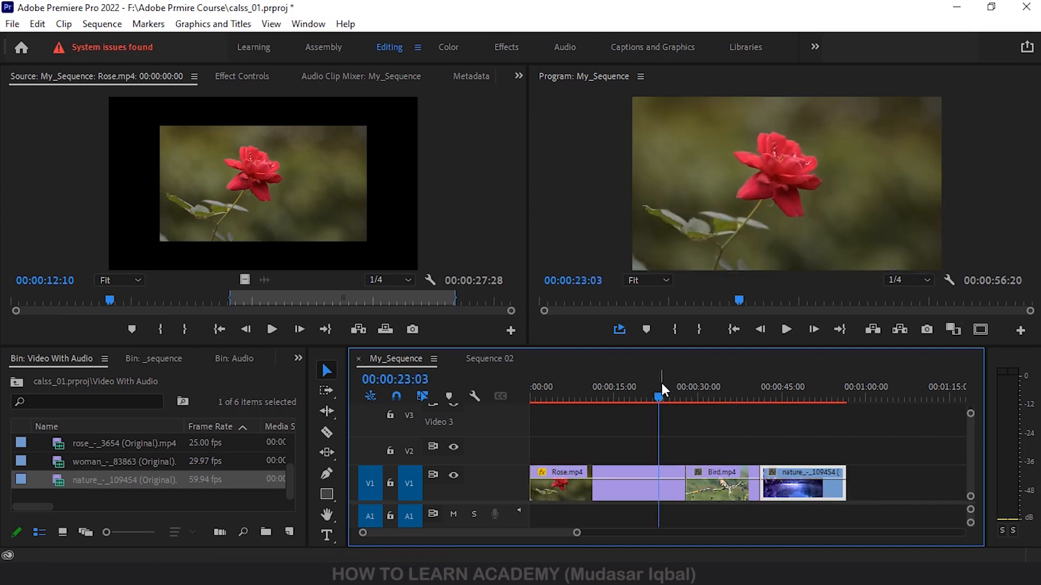
pyautogui.click(654, 386)
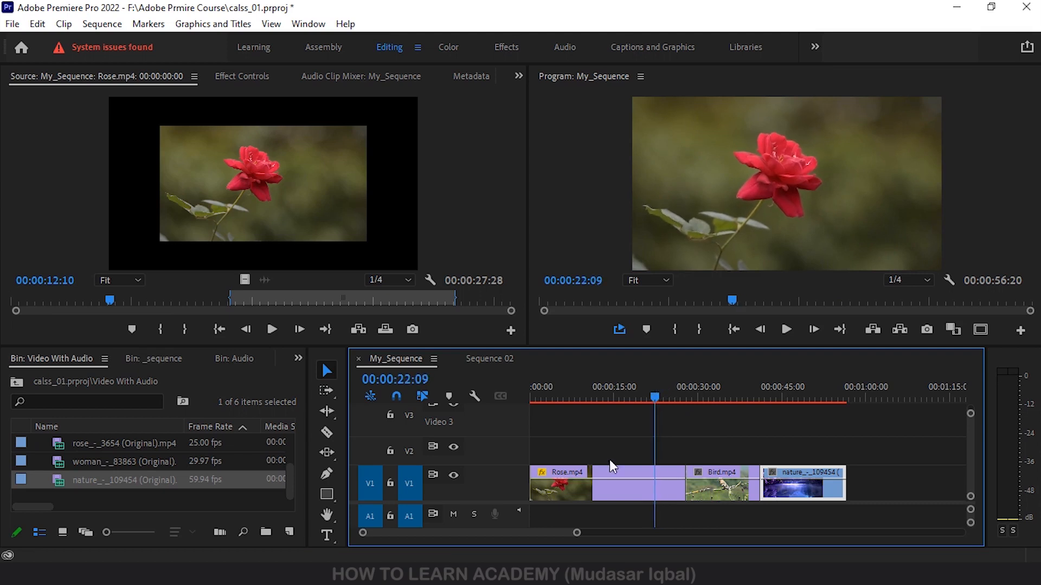
# Move the playhead to 00:00:19:17 and trim the end of the Rose.mp4 clip to it.
pyautogui.click(613, 491)
pyautogui.moveTo(659, 392); pyautogui.dragTo(640, 398)
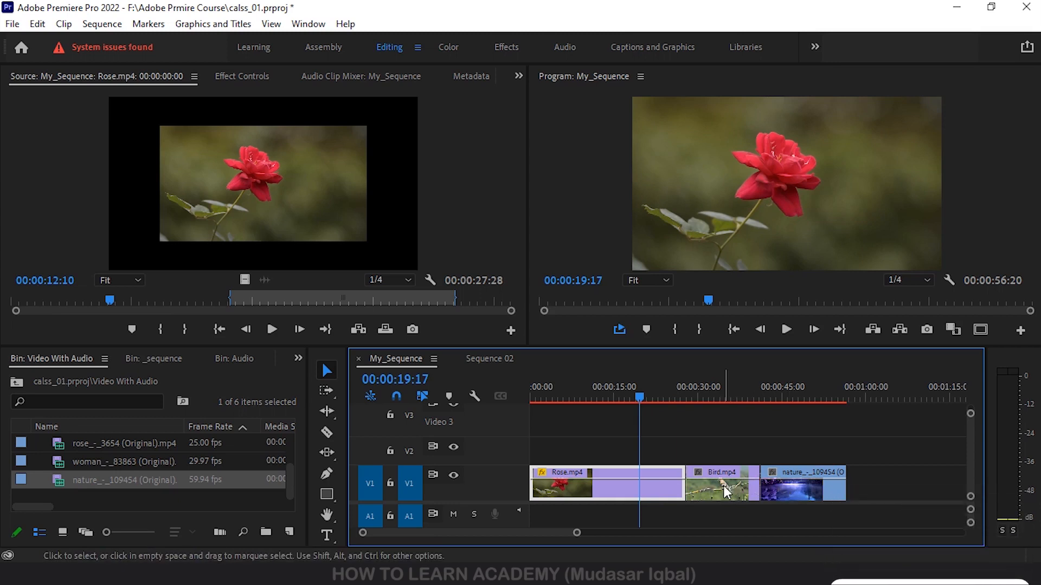
pyautogui.moveTo(684, 488); pyautogui.dragTo(640, 491)
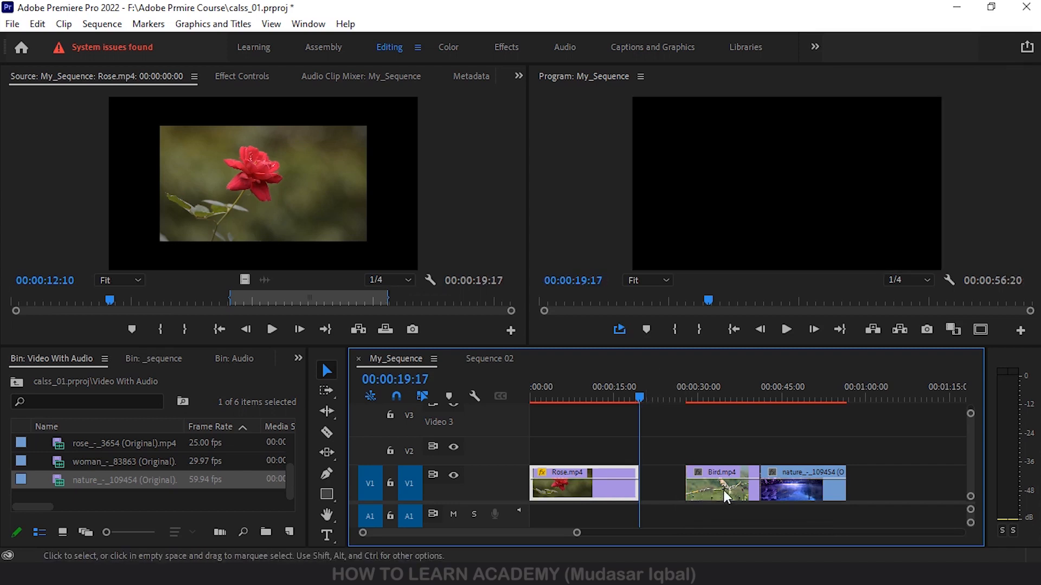
# Move Bird.mp4 up against the end of Rose.mp4 and extend the nature clip's start to meet Bird.mp4.
pyautogui.moveTo(726, 489); pyautogui.dragTo(687, 492)
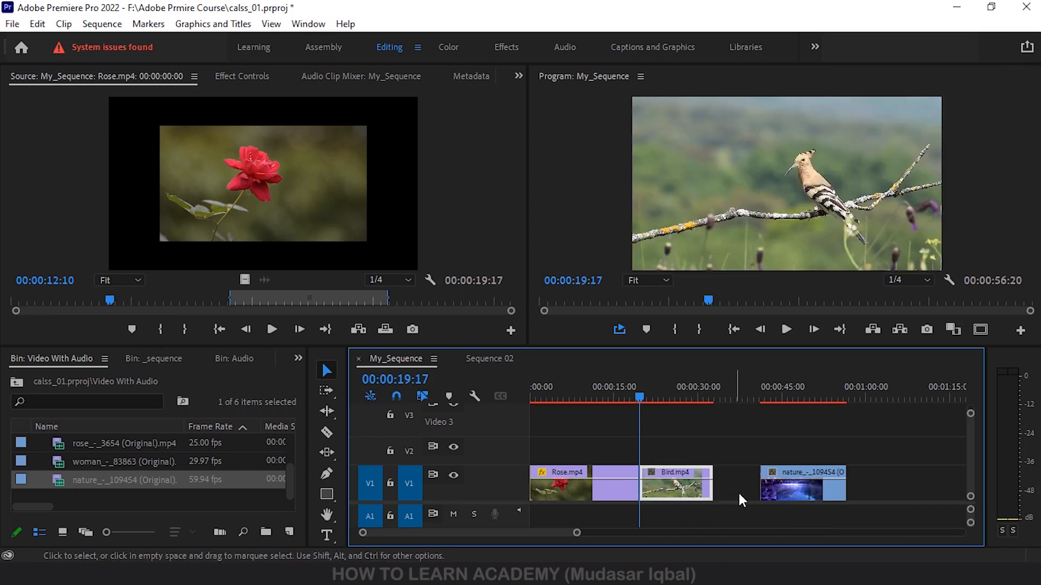
pyautogui.moveTo(752, 489); pyautogui.dragTo(713, 490)
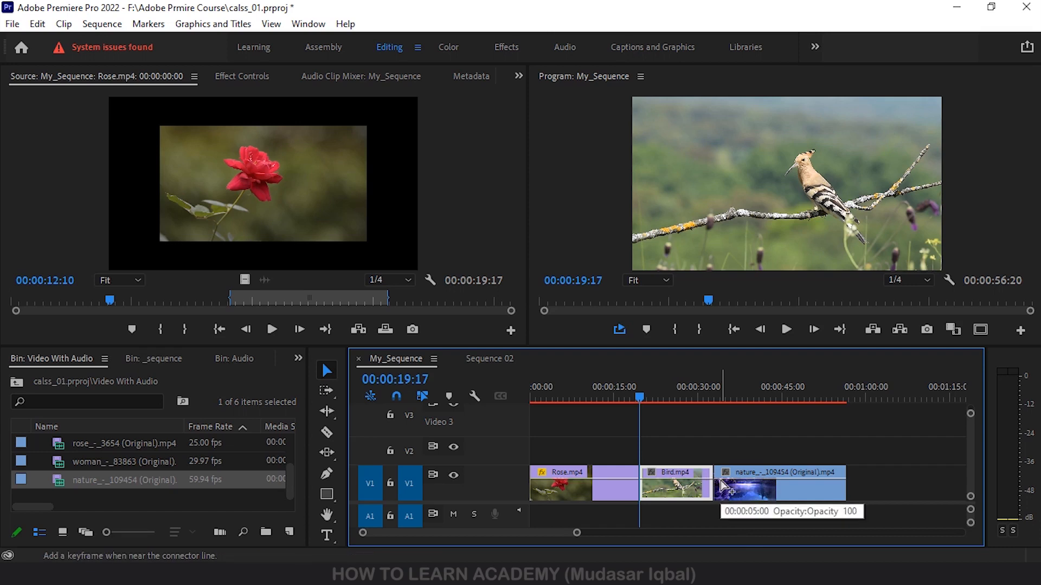
# Undo the nature clip extension, the Bird.mp4 move and the Rose.mp4 trim.
pyautogui.hotkey('ctrl', 'z')
pyautogui.hotkey('ctrl', 'z')
pyautogui.hotkey('ctrl', 'z')
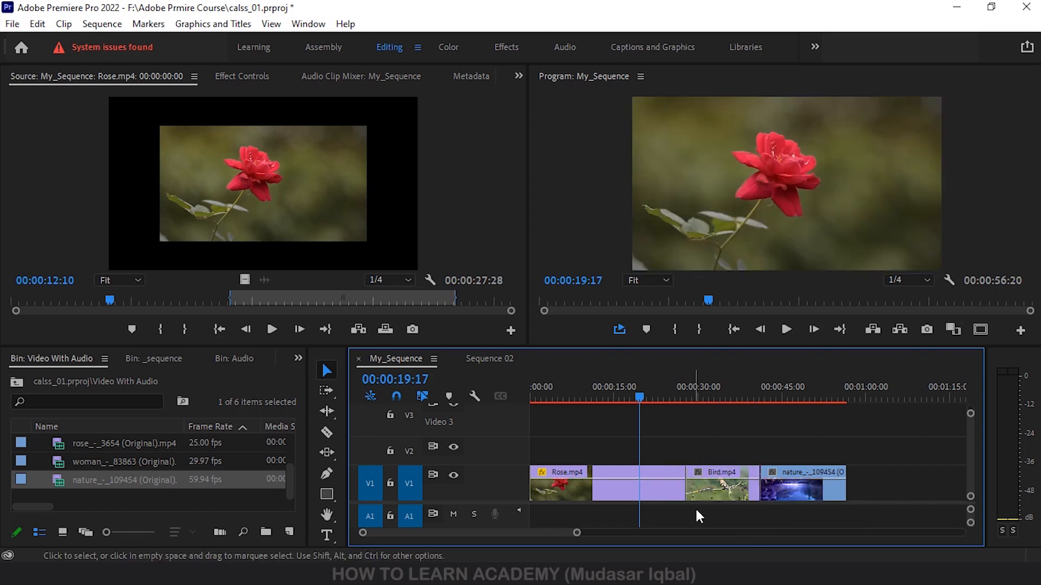
# Use the Slide tool to shift Bird.mp4 earlier between its neighbours, so that it starts at about 00:00:21:11.
pyautogui.click(333, 450)
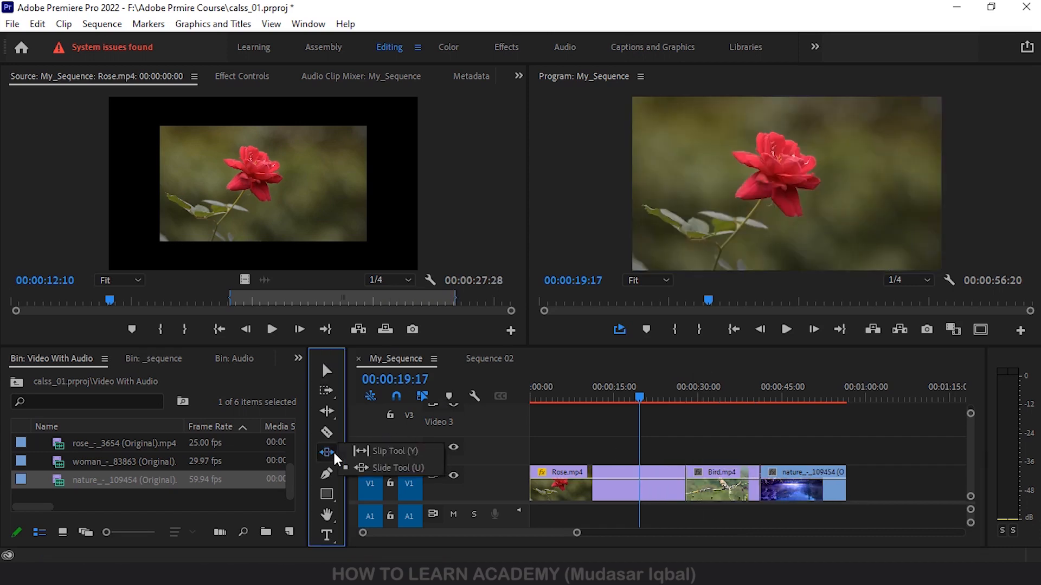
pyautogui.click(391, 468)
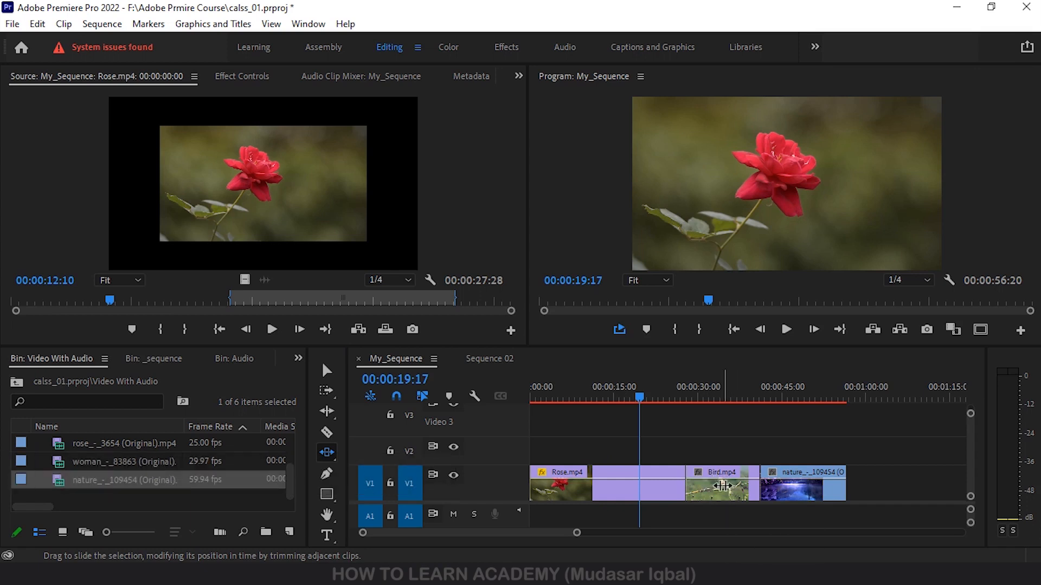
pyautogui.moveTo(721, 486); pyautogui.dragTo(697, 484)
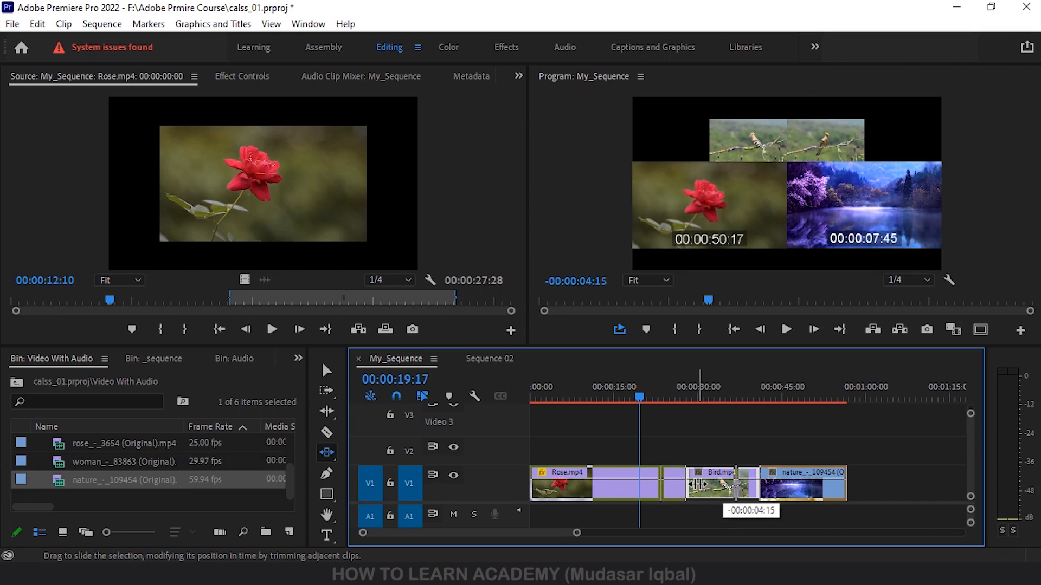
pyautogui.moveTo(698, 484); pyautogui.dragTo(686, 484)
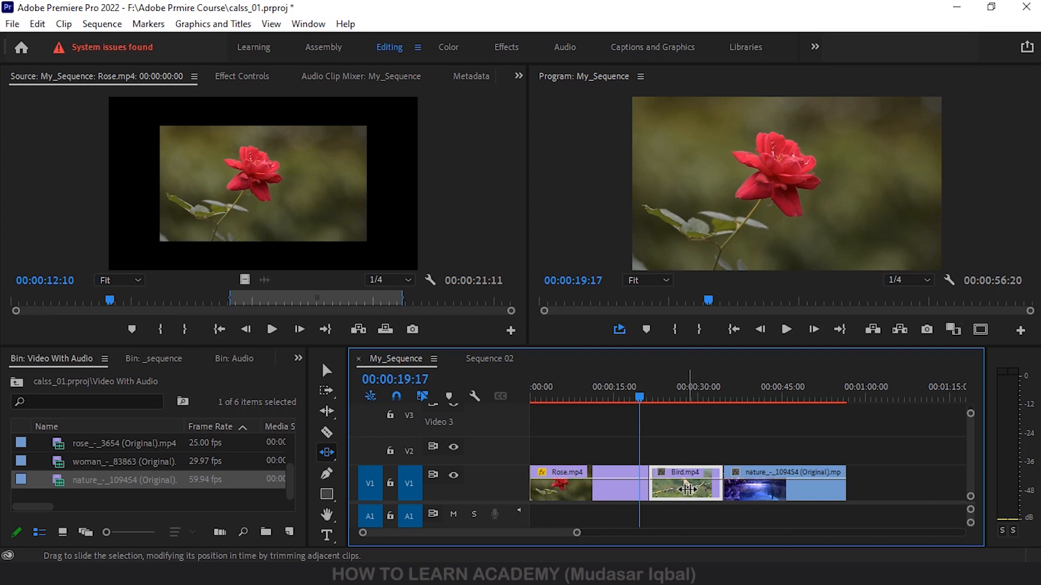
# Slide Bird.mp4 back and forth between the Rose and nature clips, leaving its start at about 00:00:32:02.
pyautogui.moveTo(687, 490); pyautogui.dragTo(774, 488)
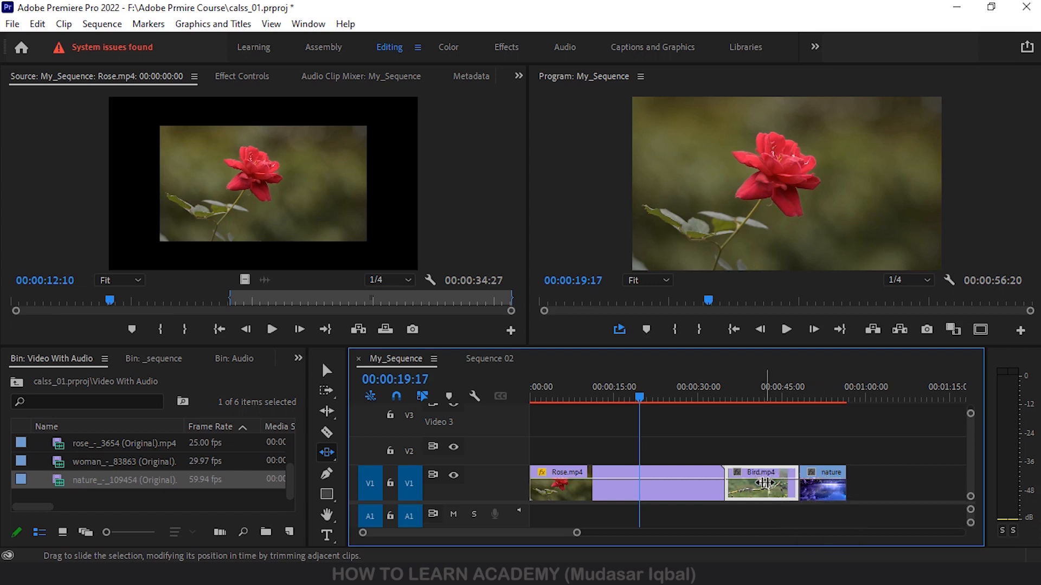
pyautogui.moveTo(765, 483); pyautogui.dragTo(599, 484)
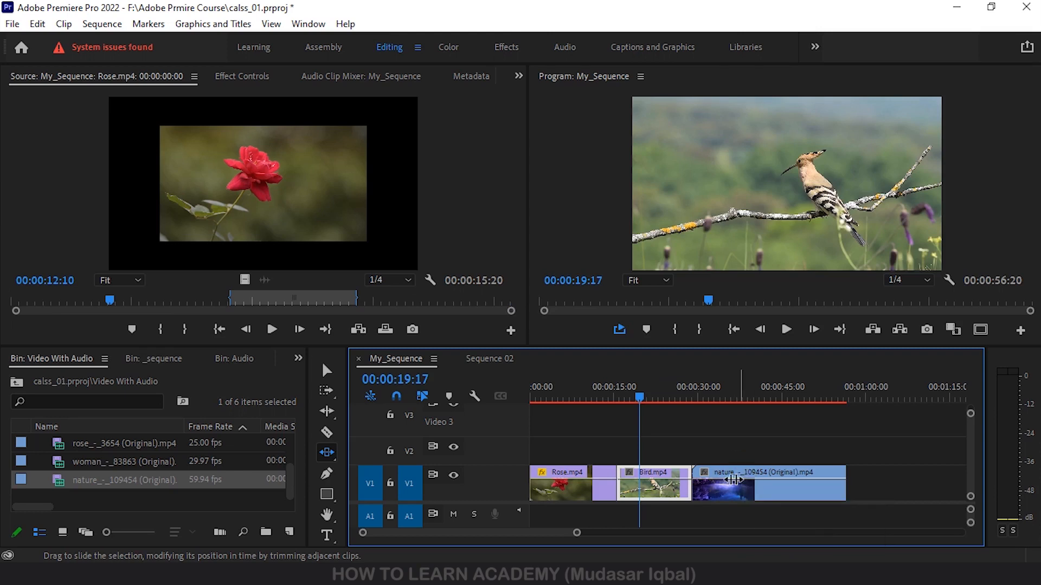
pyautogui.moveTo(668, 485); pyautogui.dragTo(750, 489)
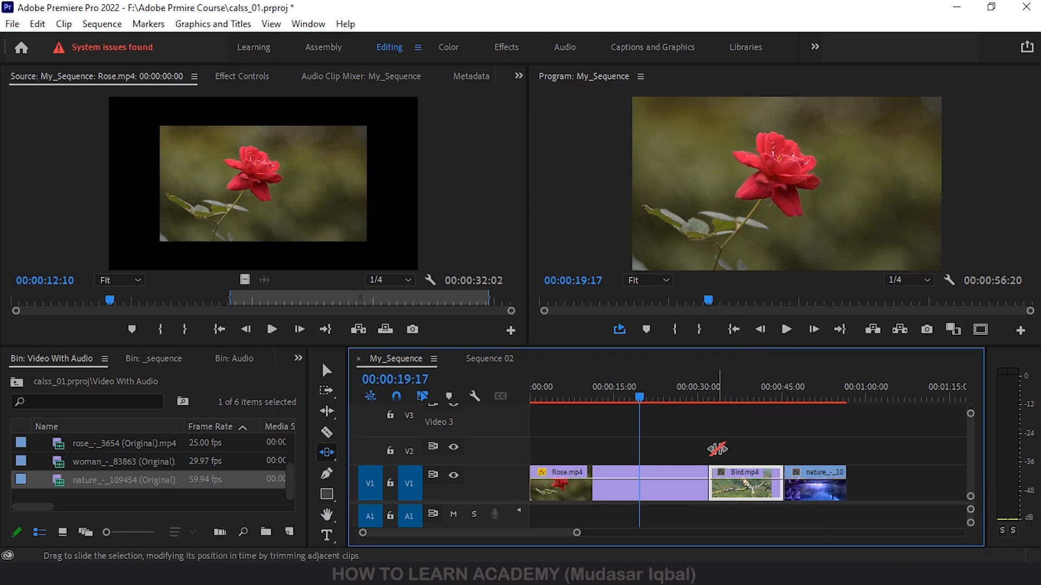
# Pan back and forth along the My_Sequence timeline, including with the Hand tool.
pyautogui.hscroll(1, 770, 442)
pyautogui.hscroll(-1, 657, 441)
pyautogui.hscroll(2, 647, 449)
pyautogui.hscroll(-2, 646, 448)
pyautogui.hscroll(2, 701, 452)
pyautogui.hscroll(-2, 701, 453)
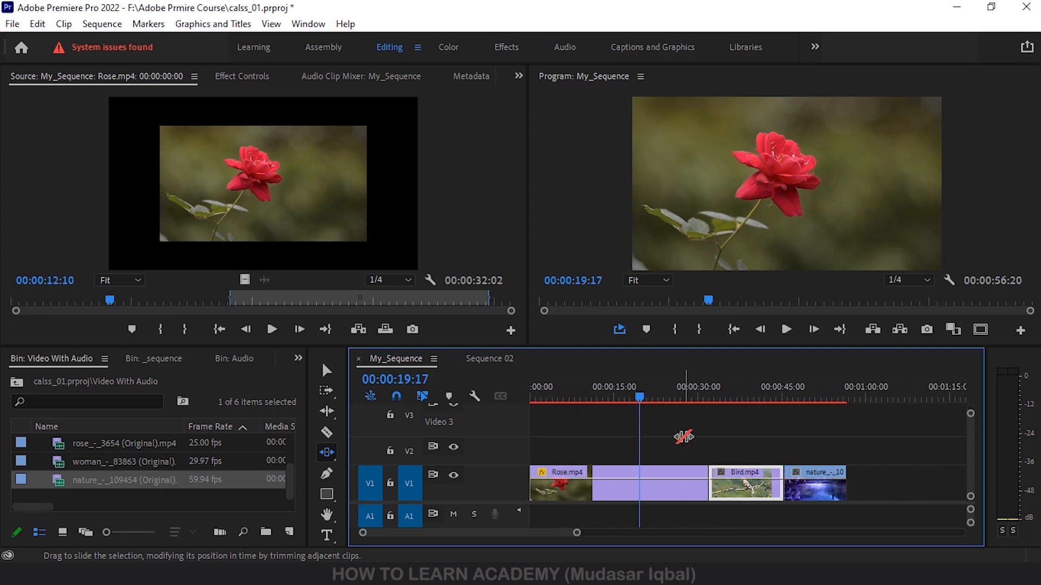
pyautogui.press('h')
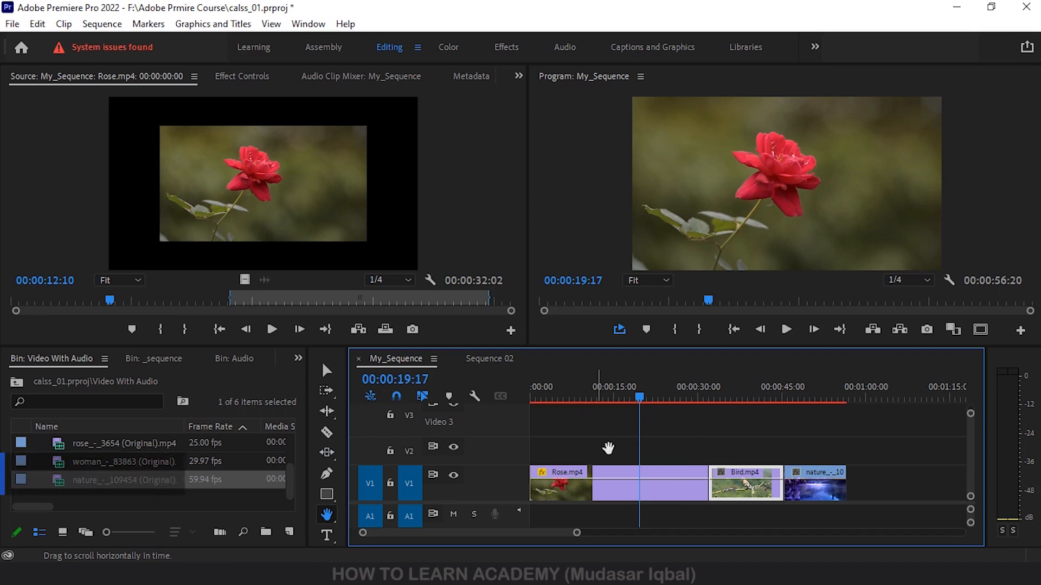
pyautogui.moveTo(701, 437); pyautogui.dragTo(782, 457)
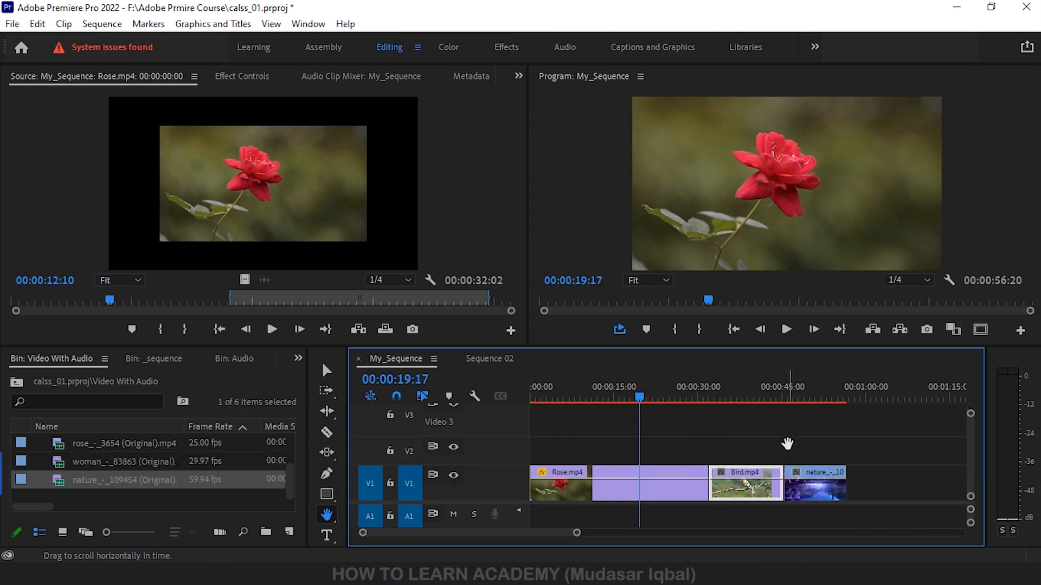
# Return to the Selection tool and select the Rose.mp4 clip on V1.
pyautogui.press('v')
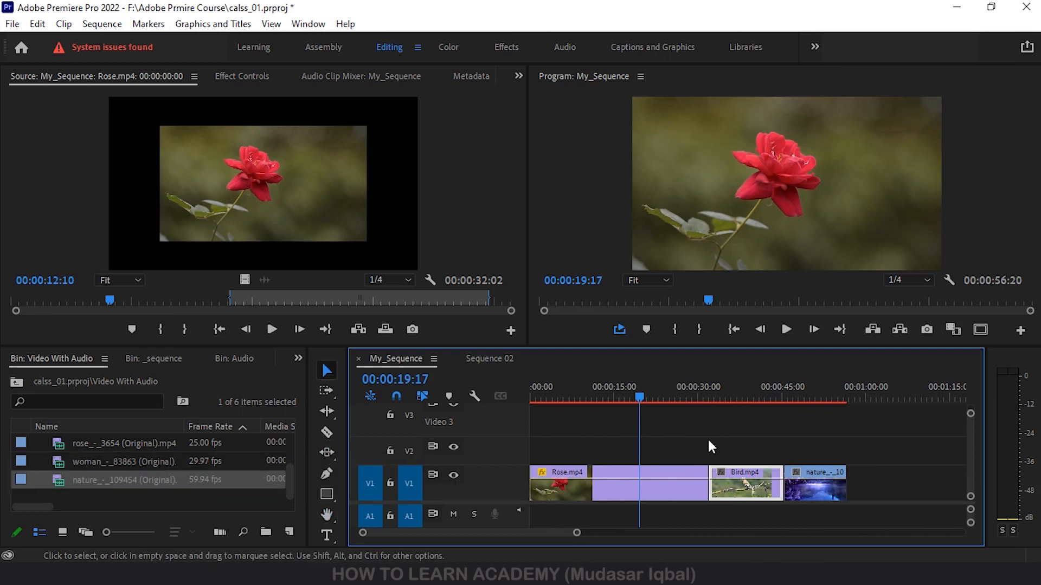
pyautogui.click(643, 483)
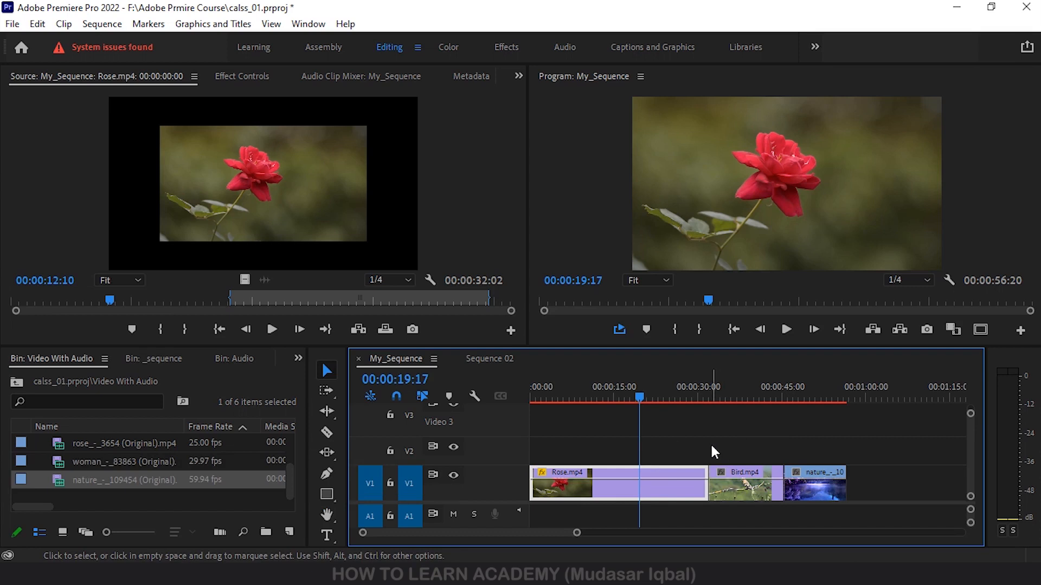
pyautogui.hscroll(3, 712, 449)
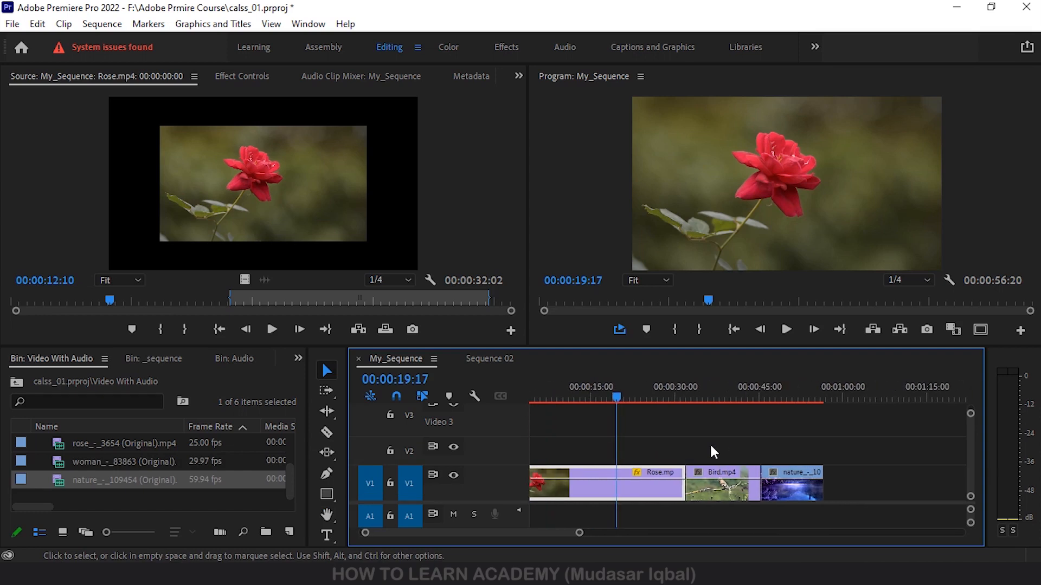
pyautogui.hscroll(2, 711, 443)
pyautogui.hscroll(-5, 710, 443)
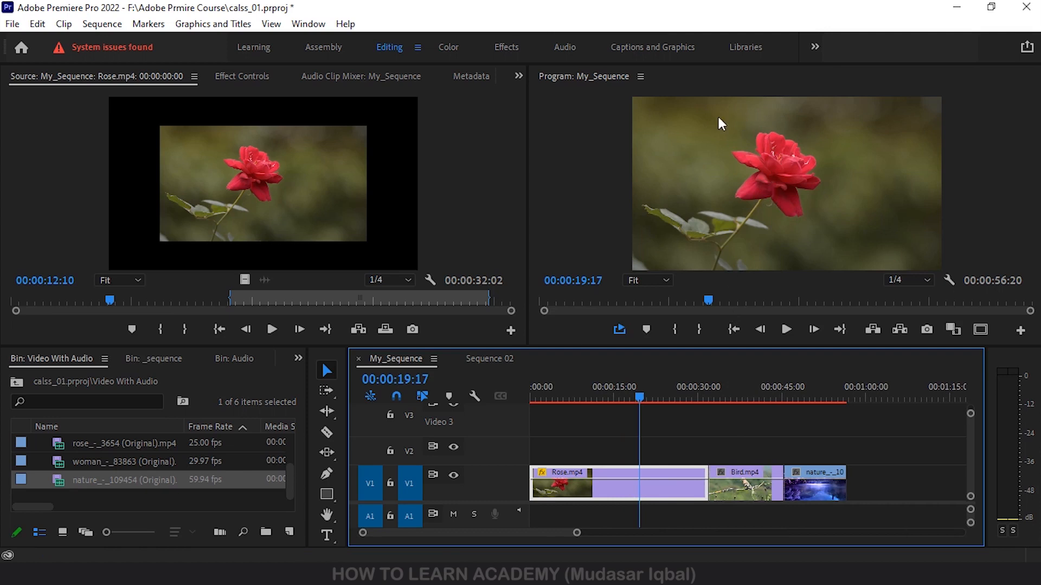
# Pan around the Program monitor image at 200% zoom with the Hand tool, and return its zoom level to Fit.
pyautogui.click(636, 280)
pyautogui.click(660, 415)
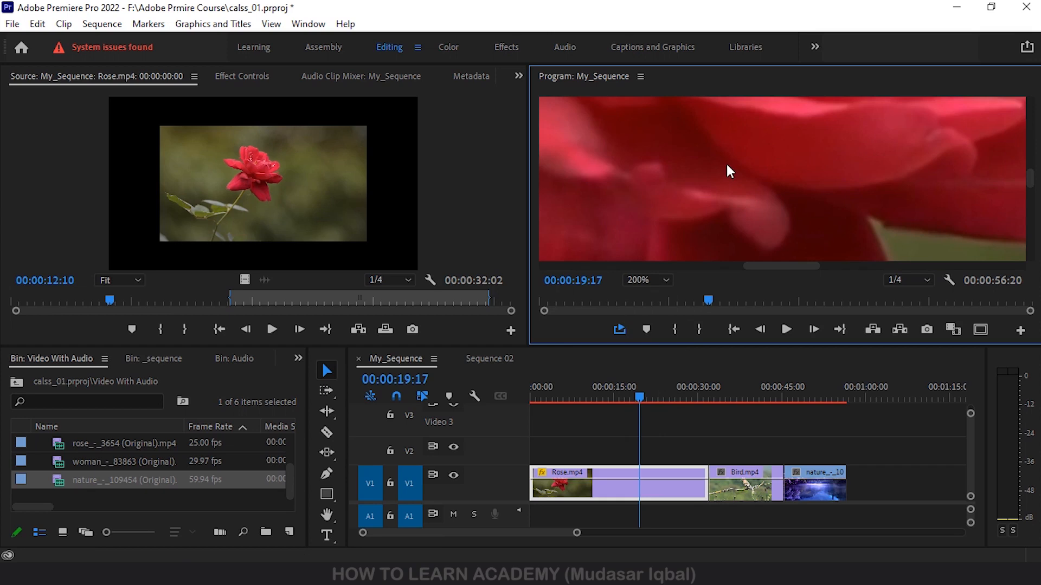
pyautogui.press('h')
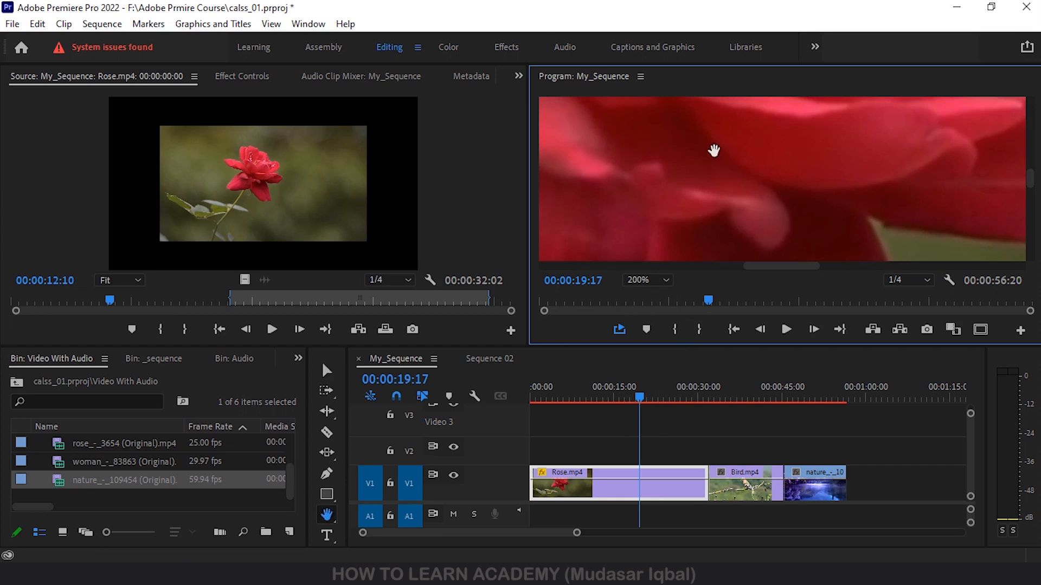
pyautogui.moveTo(713, 153); pyautogui.dragTo(688, 112)
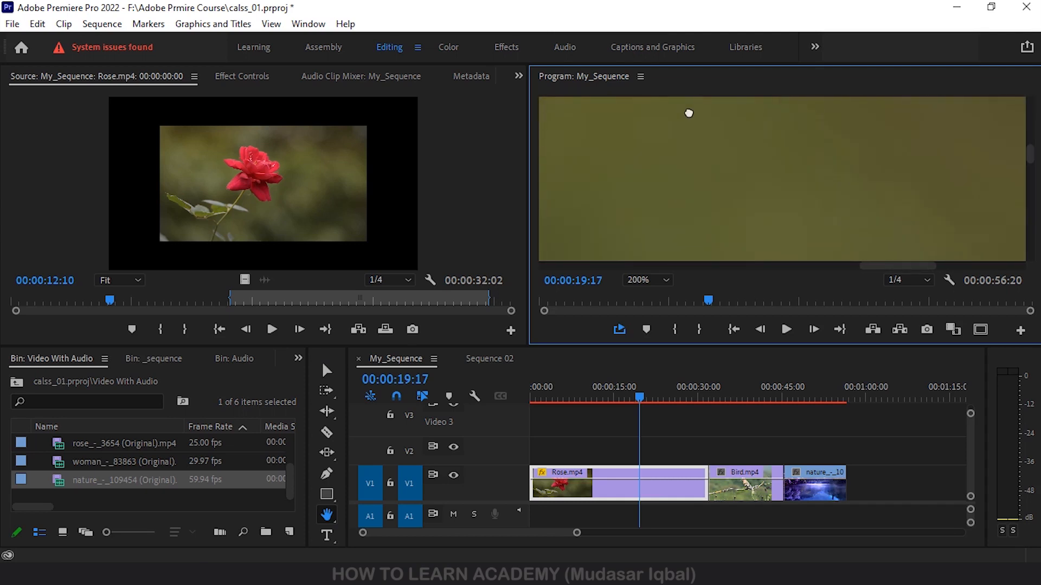
pyautogui.click(640, 280)
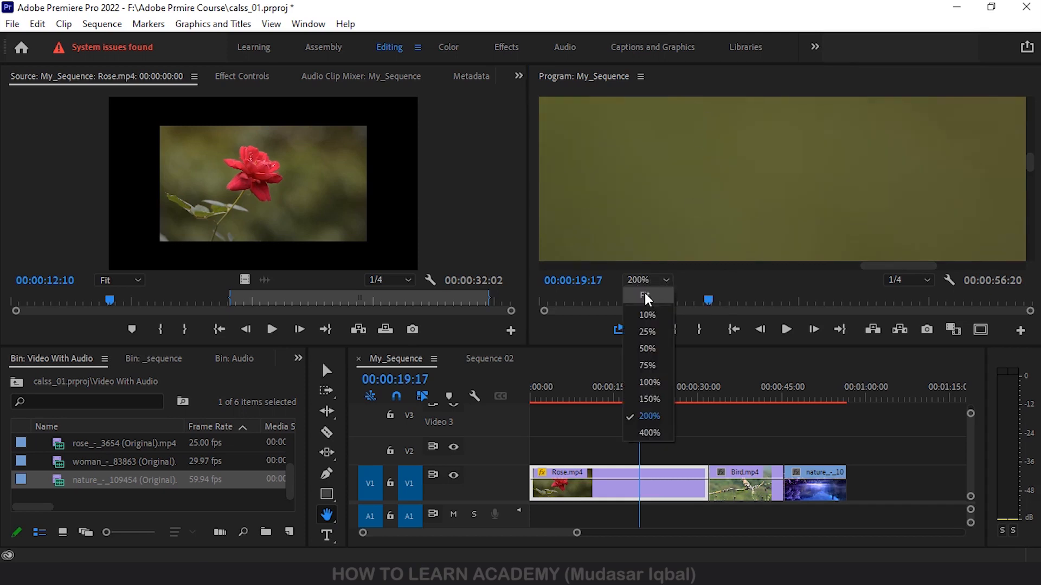
pyautogui.click(645, 293)
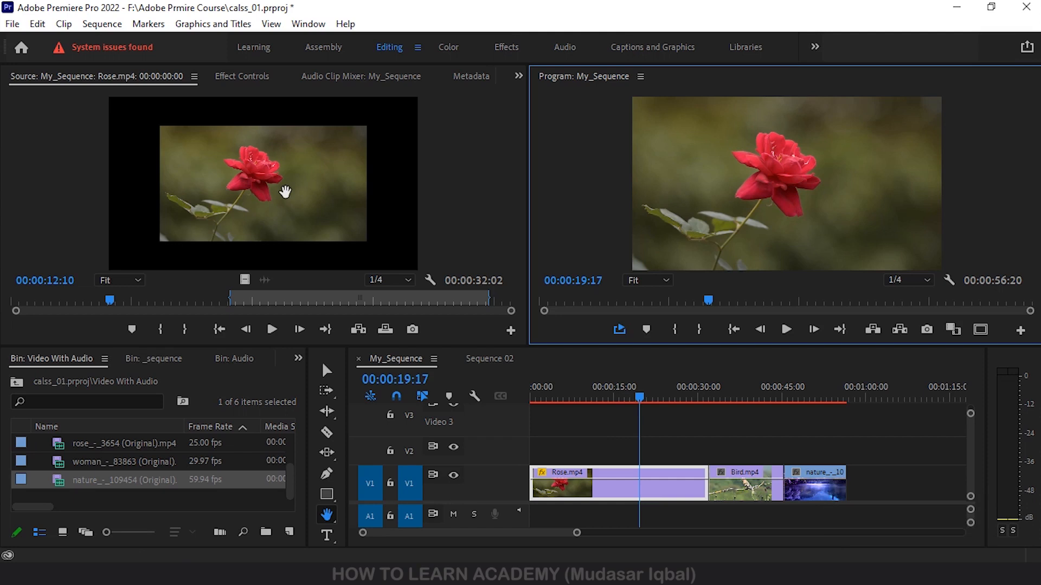
# Pan the Rose.mp4 image in the Source monitor at 200% zoom, and return to Fit zoom and the Selection tool.
pyautogui.click(334, 206)
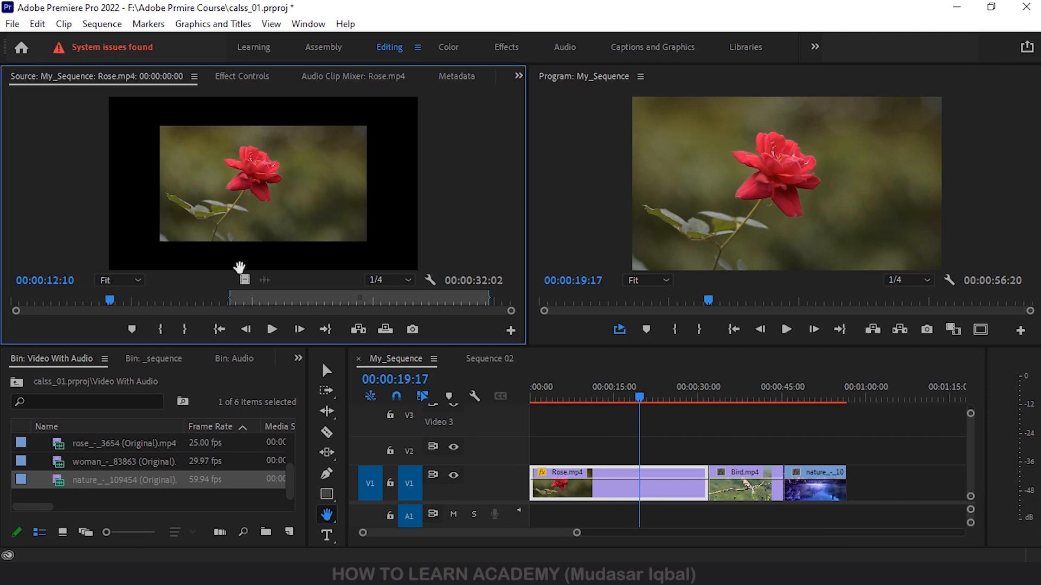
pyautogui.click(130, 281)
pyautogui.click(125, 416)
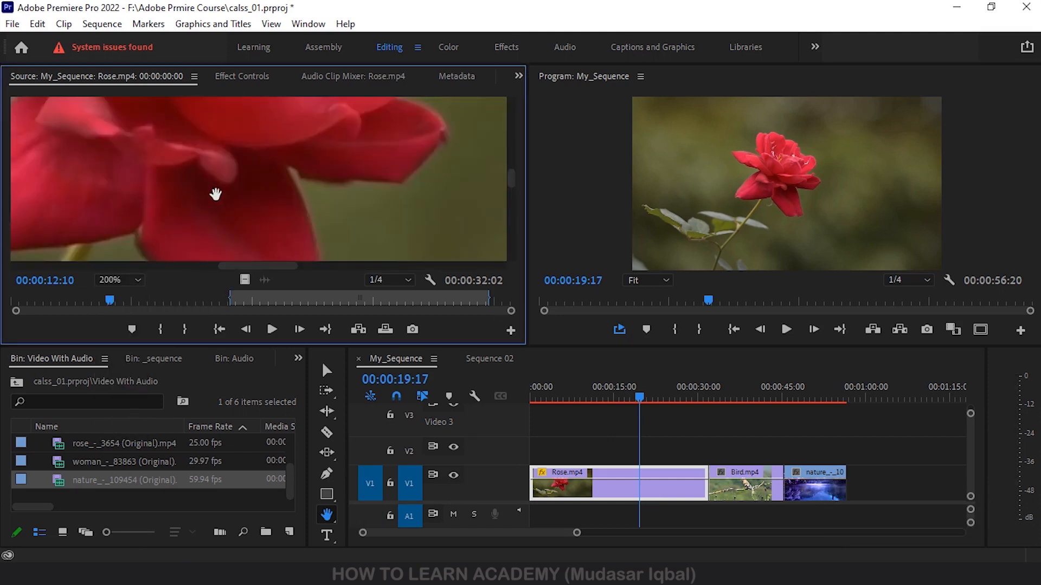
pyautogui.moveTo(297, 187); pyautogui.dragTo(271, 133)
pyautogui.click(130, 281)
pyautogui.click(116, 295)
pyautogui.click(327, 370)
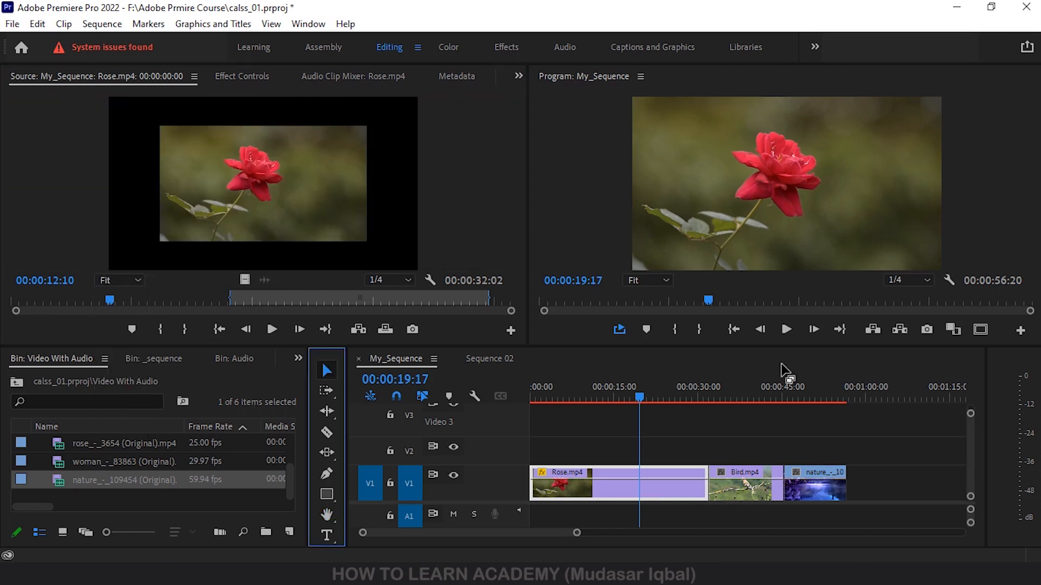